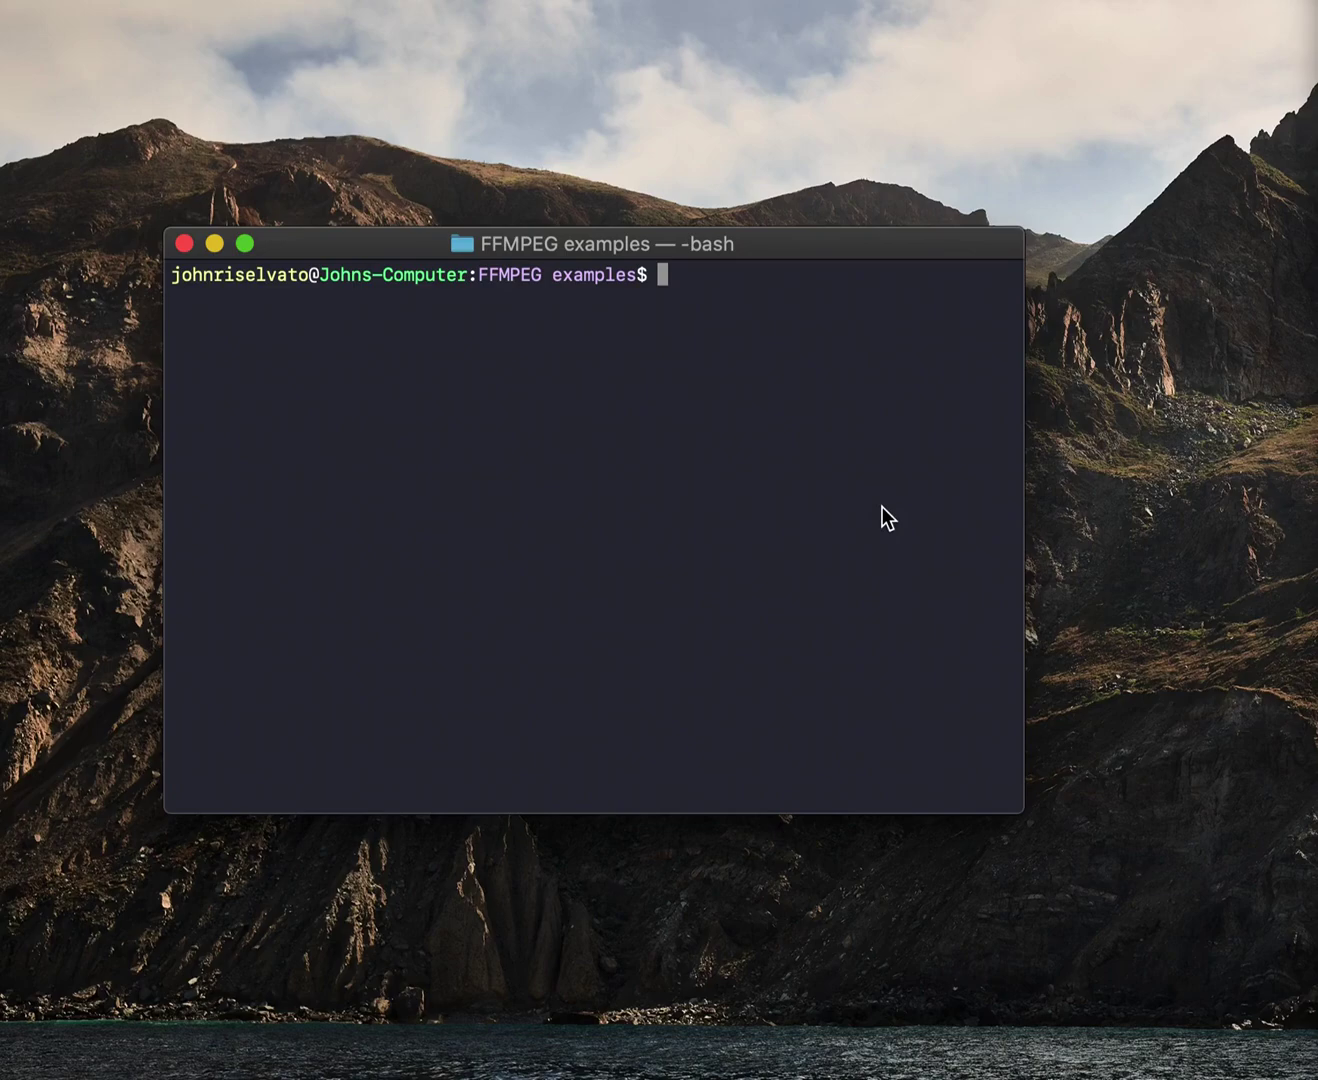
{"action": "type", "text": "ffmp"}
{"action": "type", "text": "eg -i "}
{"action": "type", "text": "input.mp3 "}
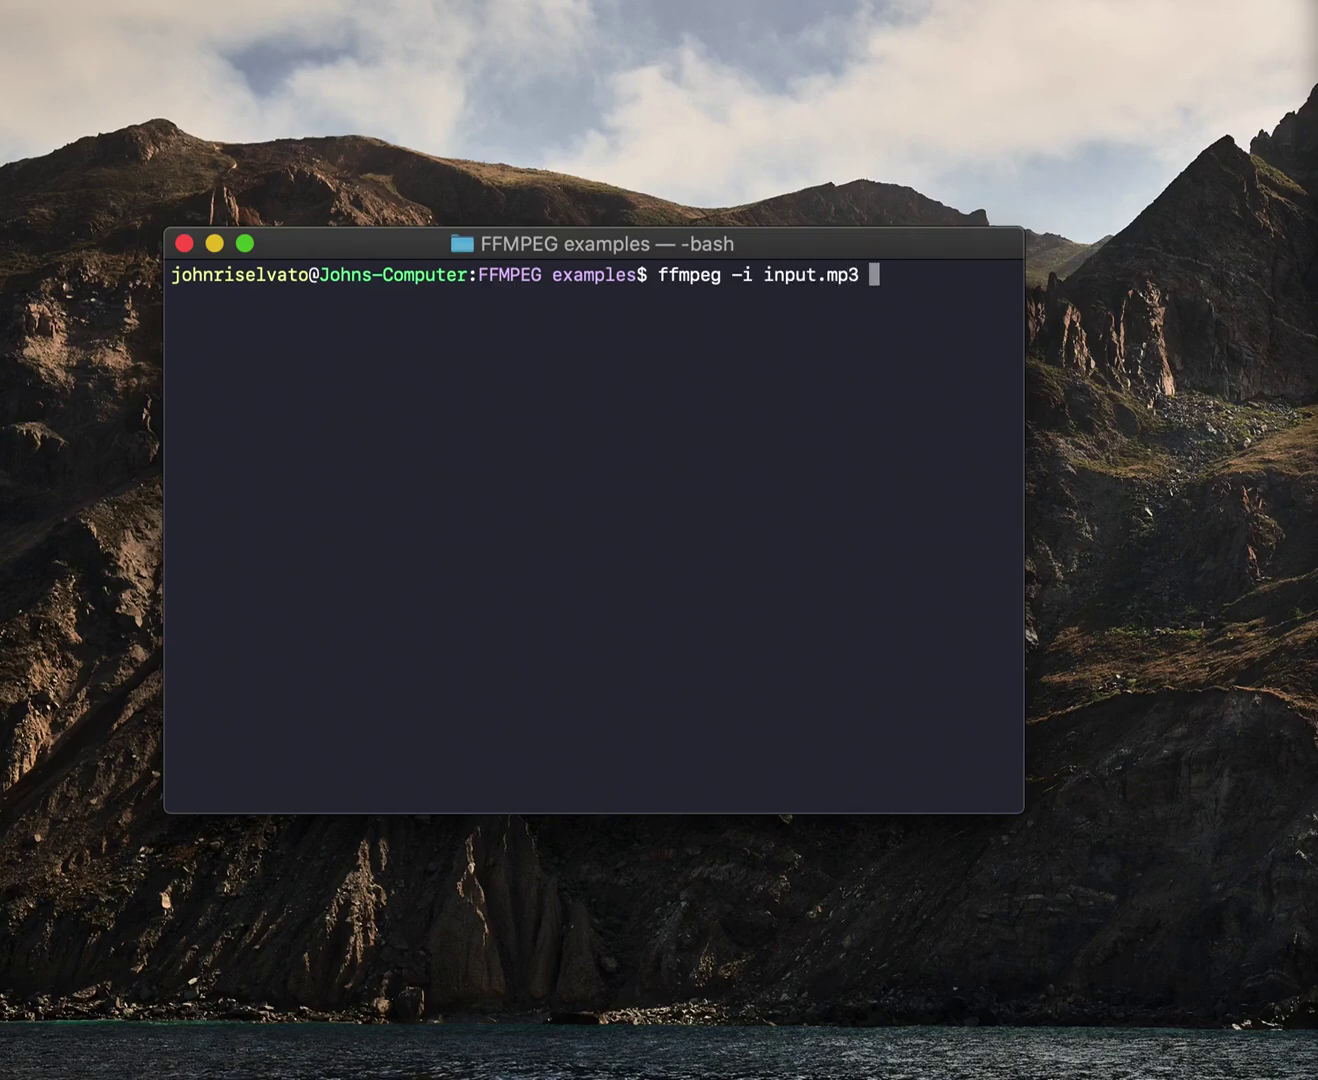
{"action": "type", "text": "-af"}
{"action": "type", "text": " loudnor"}
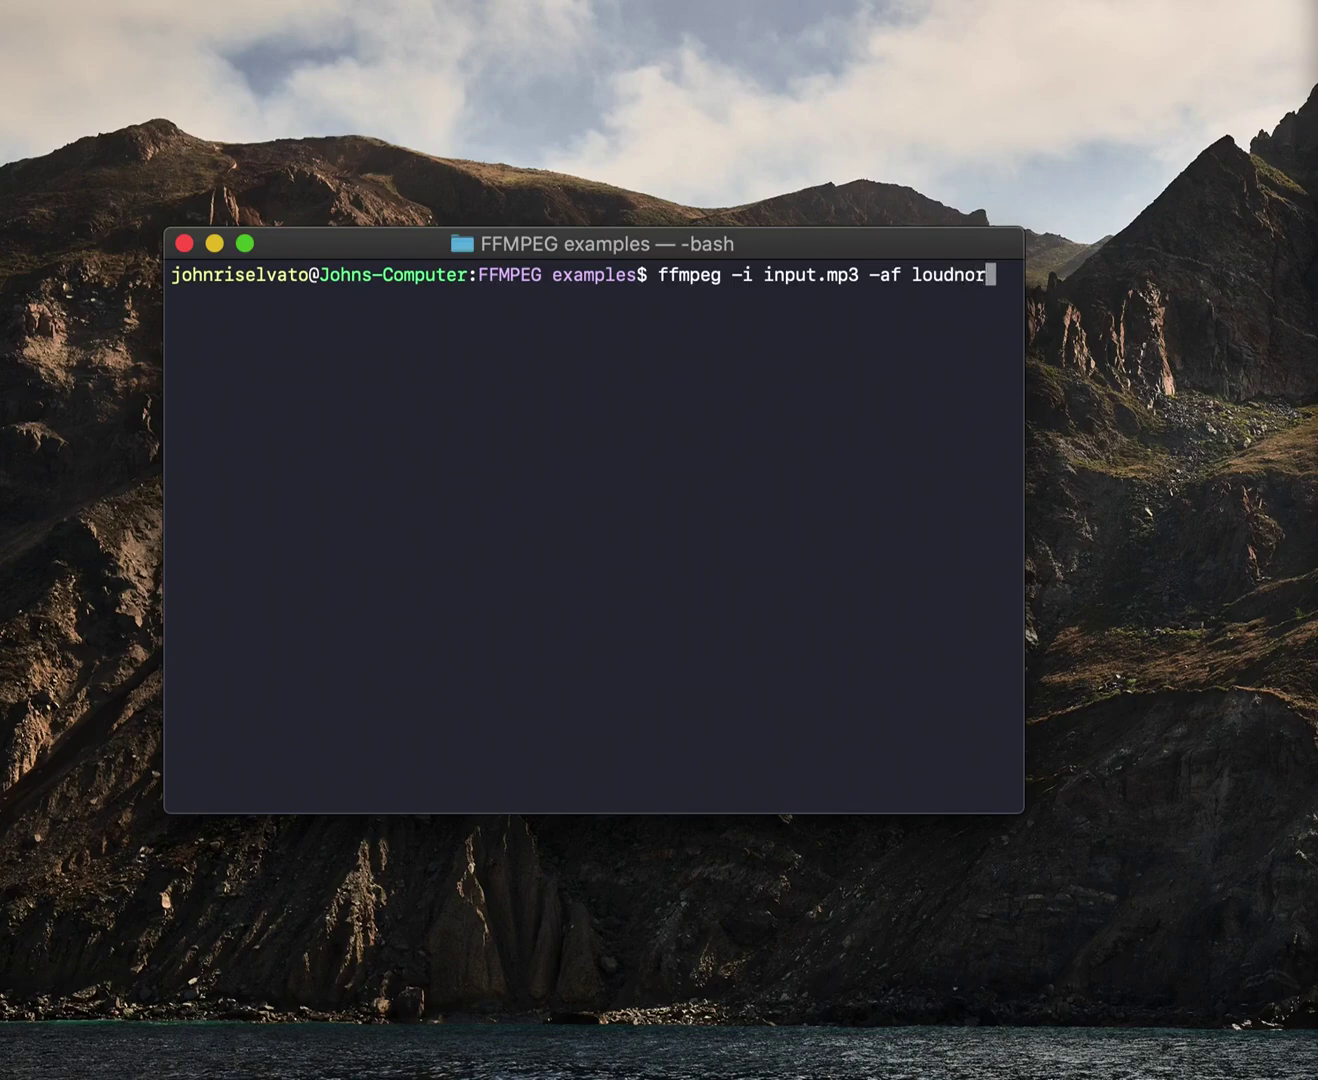
{"action": "type", "text": "m="}
{"action": "type", "text": "I="}
{"action": "type", "text": "-16:"}
{"action": "type", "text": "LRM"}
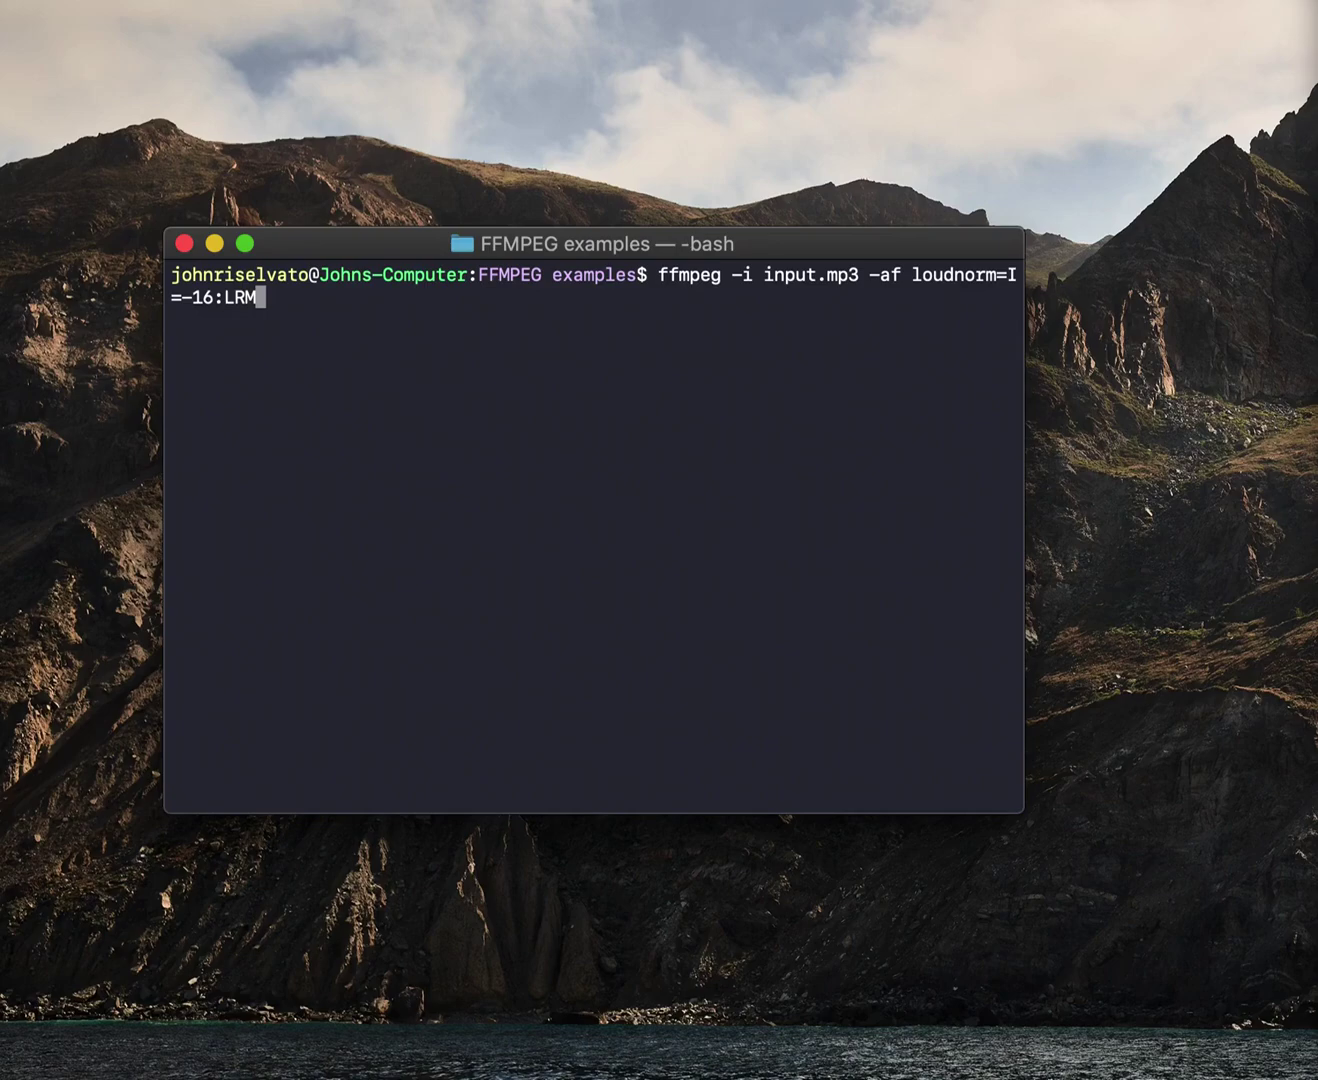
Run ffmpeg loudnorm (I=-16, LRA=11, TP=-1.5), overwrite output.mp3, then 'open .' in Finder
{"action": "key", "text": "BackSpace"}
{"action": "type", "text": "A="}
{"action": "type", "text": "1"}
{"action": "type", "text": "1:TP"}
{"action": "type", "text": "="}
{"action": "type", "text": "-1."}
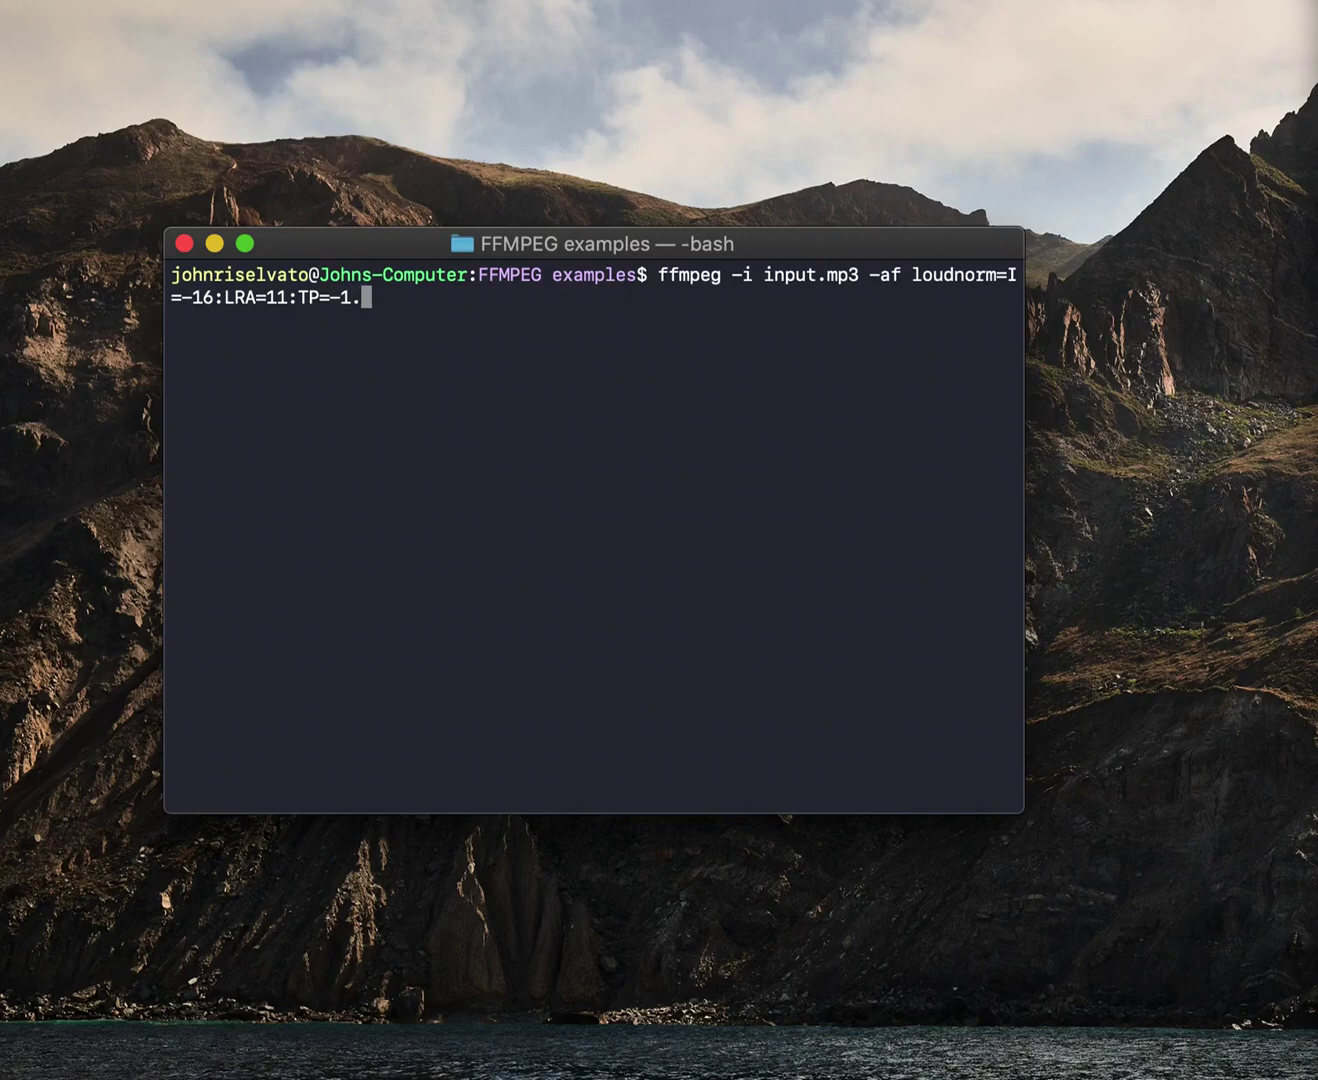
{"action": "type", "text": "5"}
{"action": "type", "text": " o"}
{"action": "type", "text": "utput.mp"}
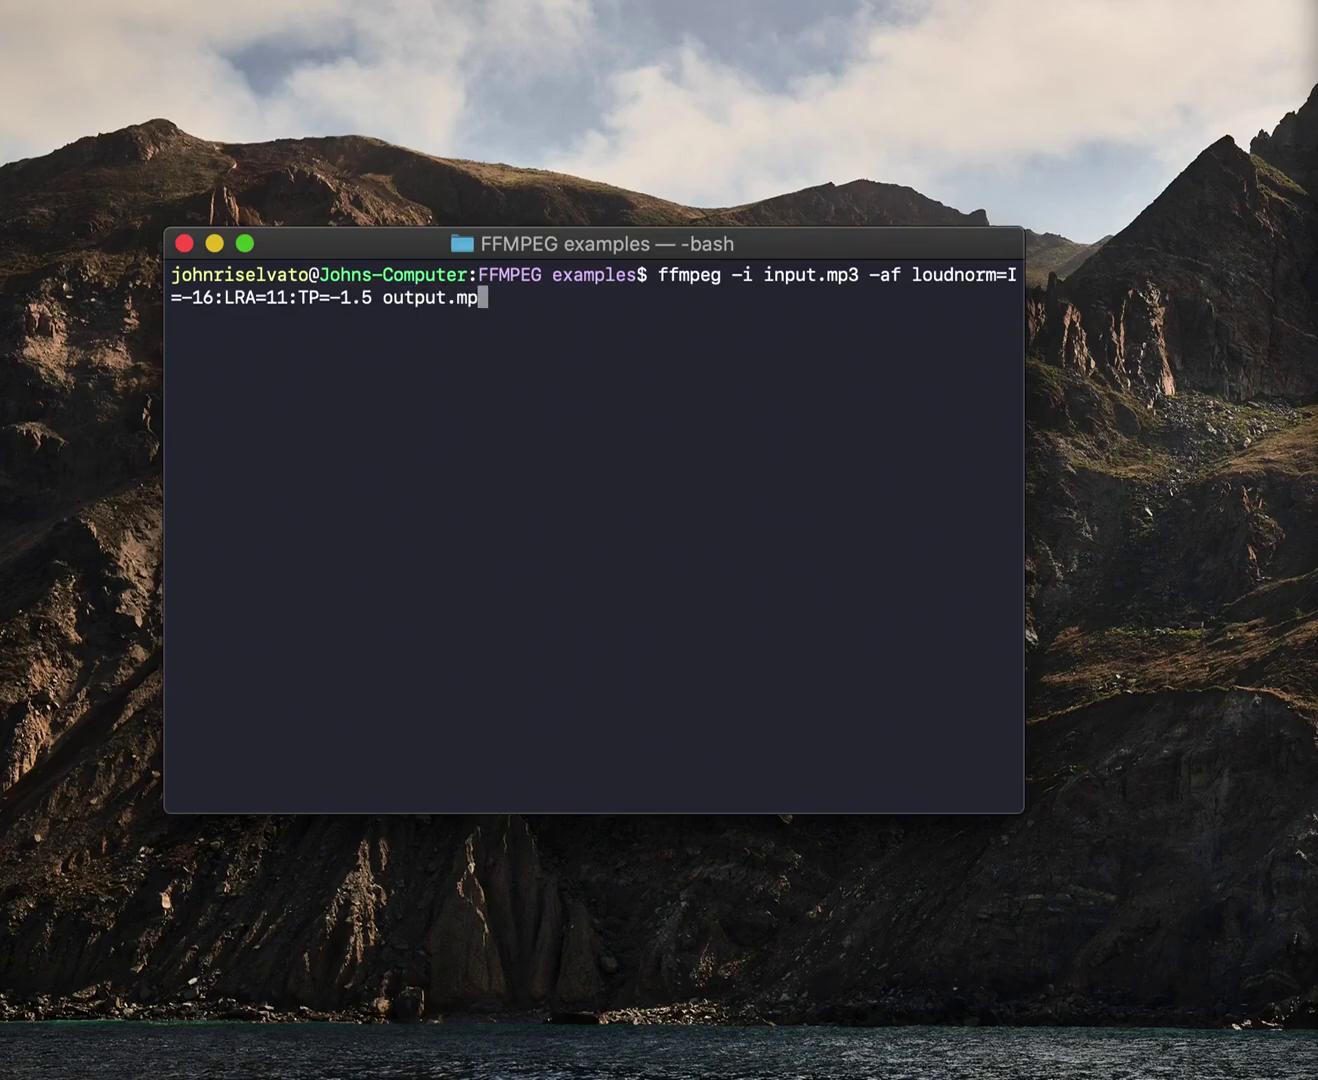
{"action": "type", "text": "3"}
{"action": "key", "text": "Return"}
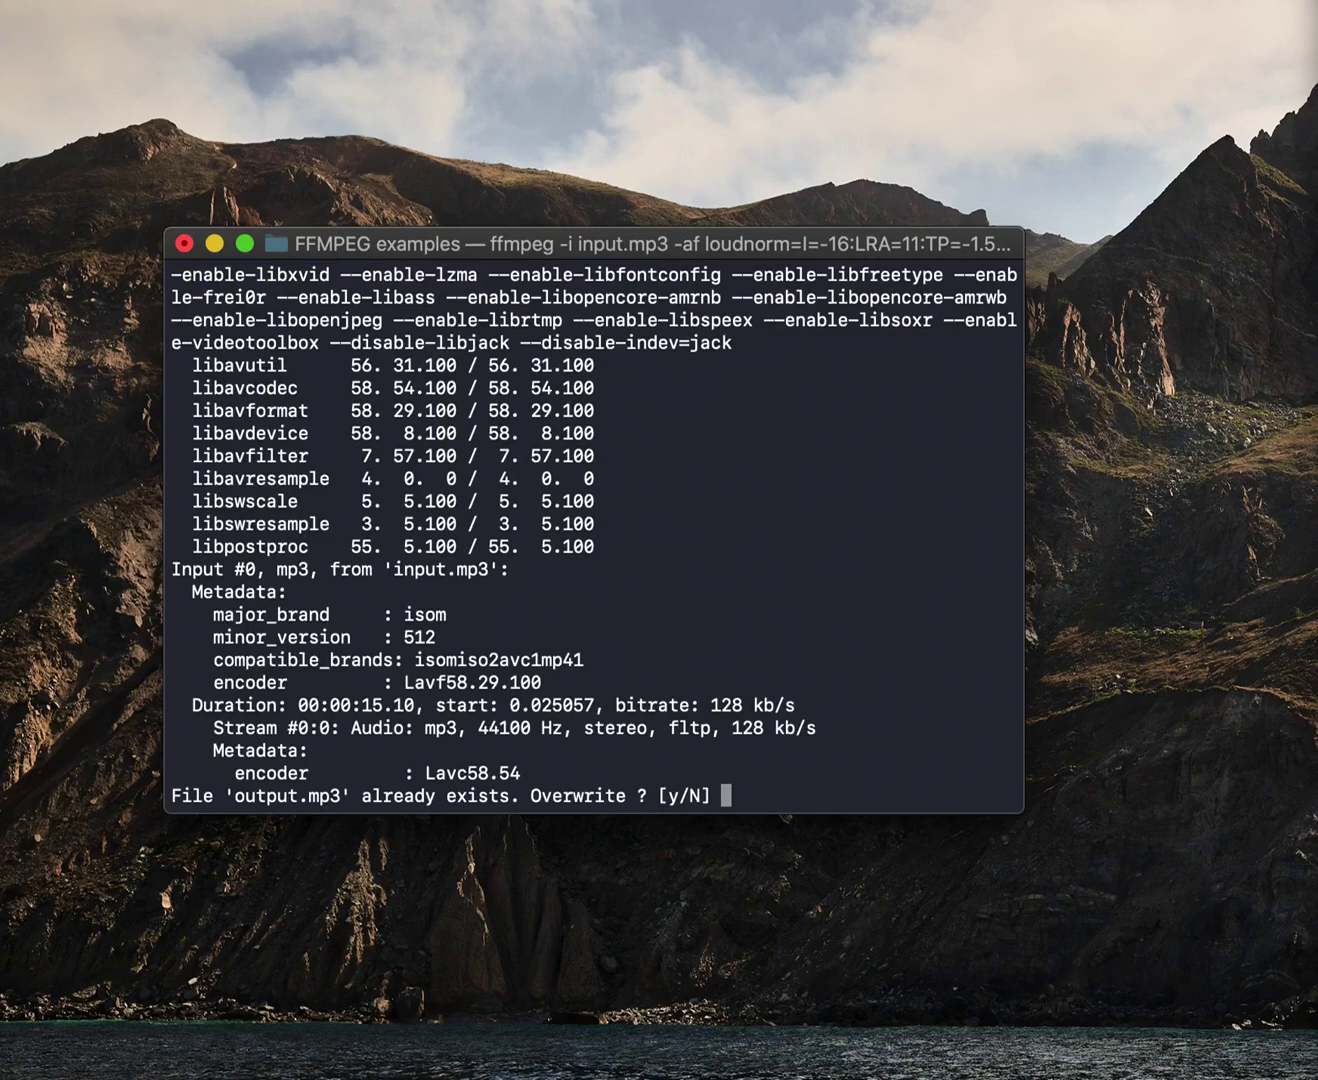
{"action": "type", "text": "y"}
{"action": "key", "text": "Return"}
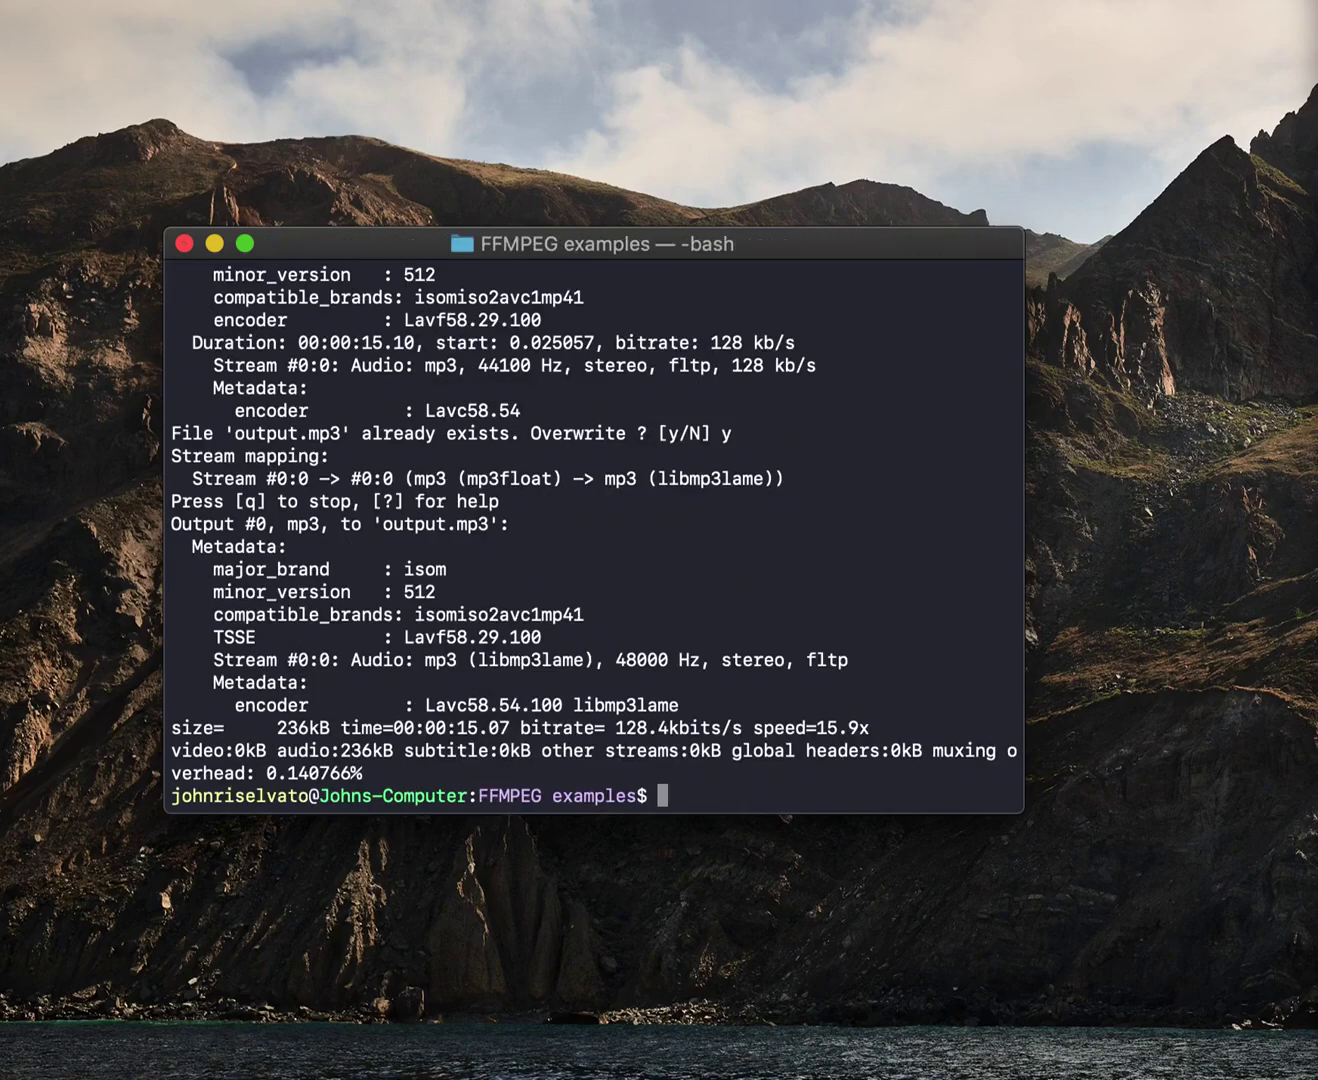
{"action": "type", "text": "open ."}
{"action": "key", "text": "Return"}
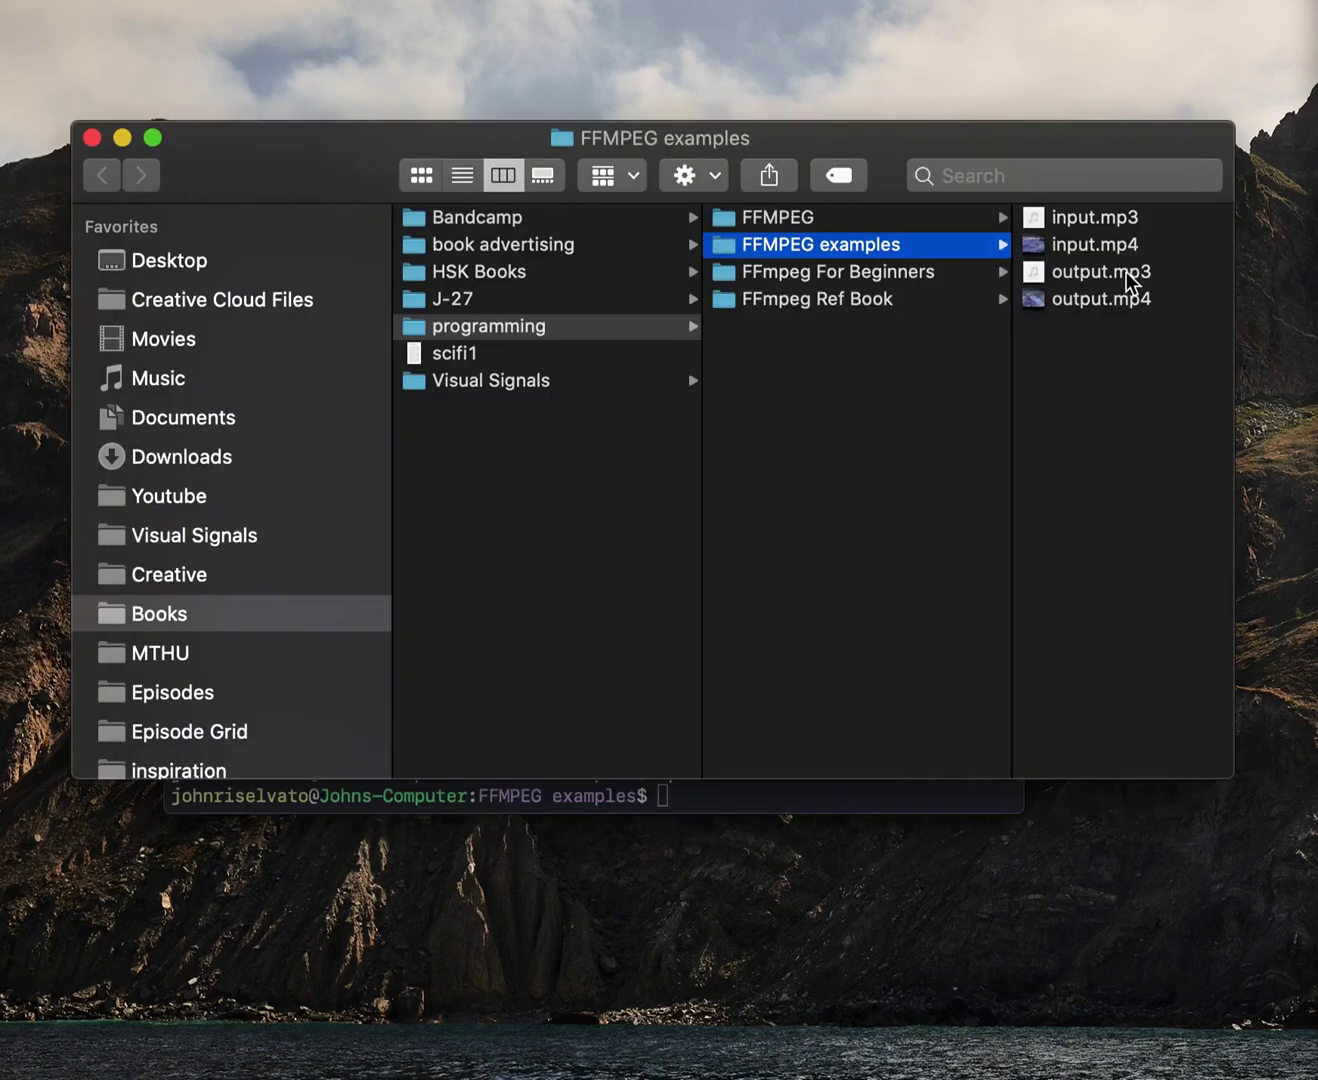
{"action": "left_click", "coordinate": [1078, 216]}
{"action": "key", "text": "space"}
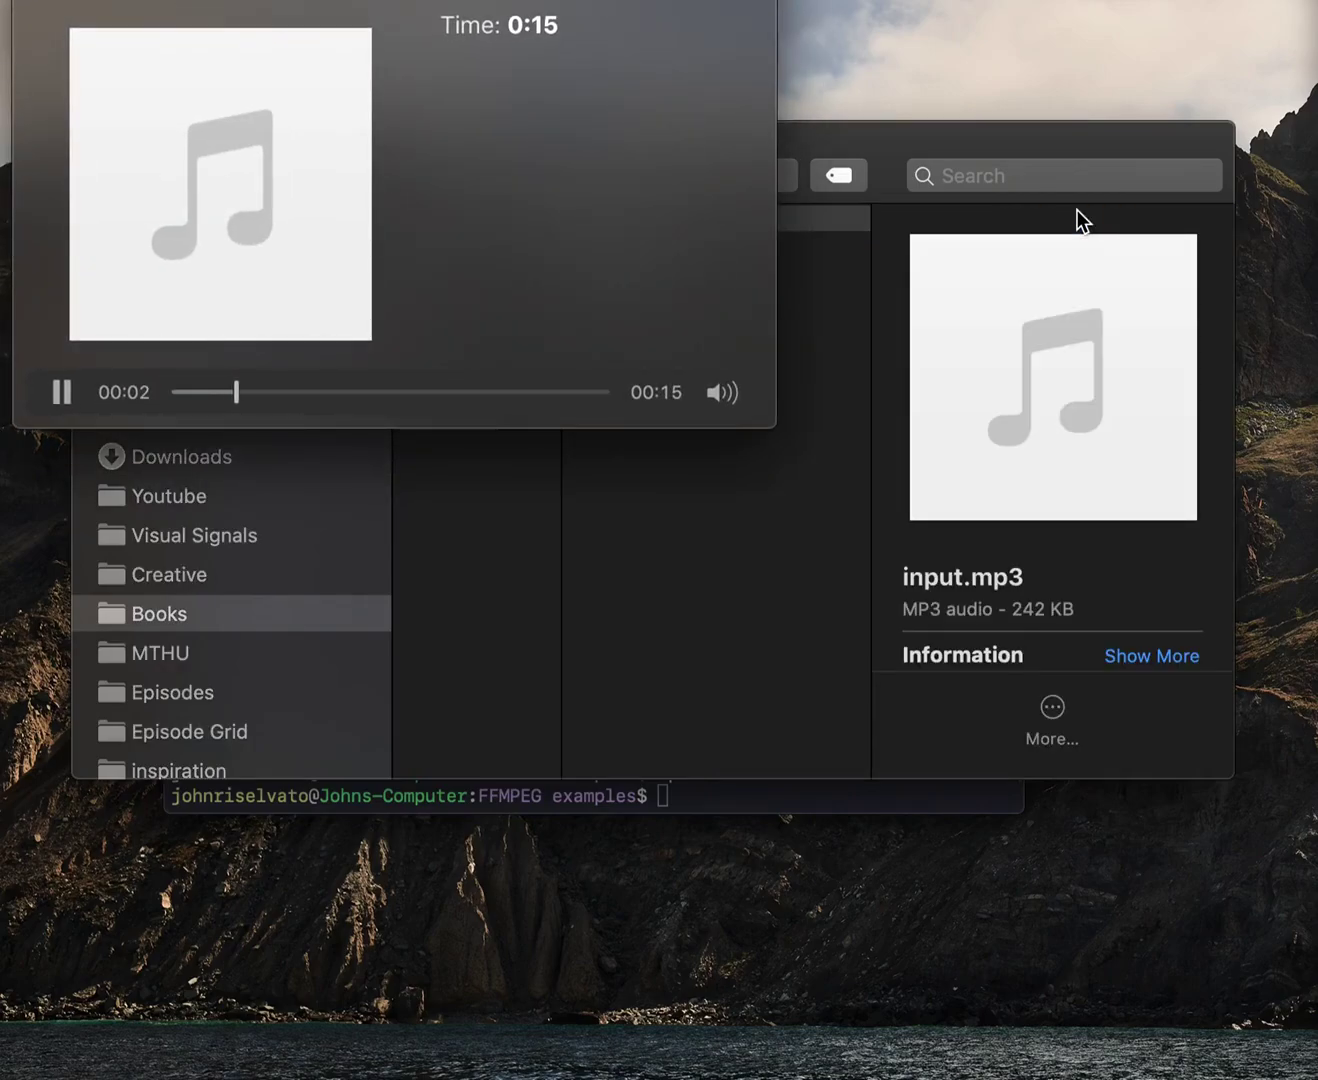
{"action": "key", "text": "space"}
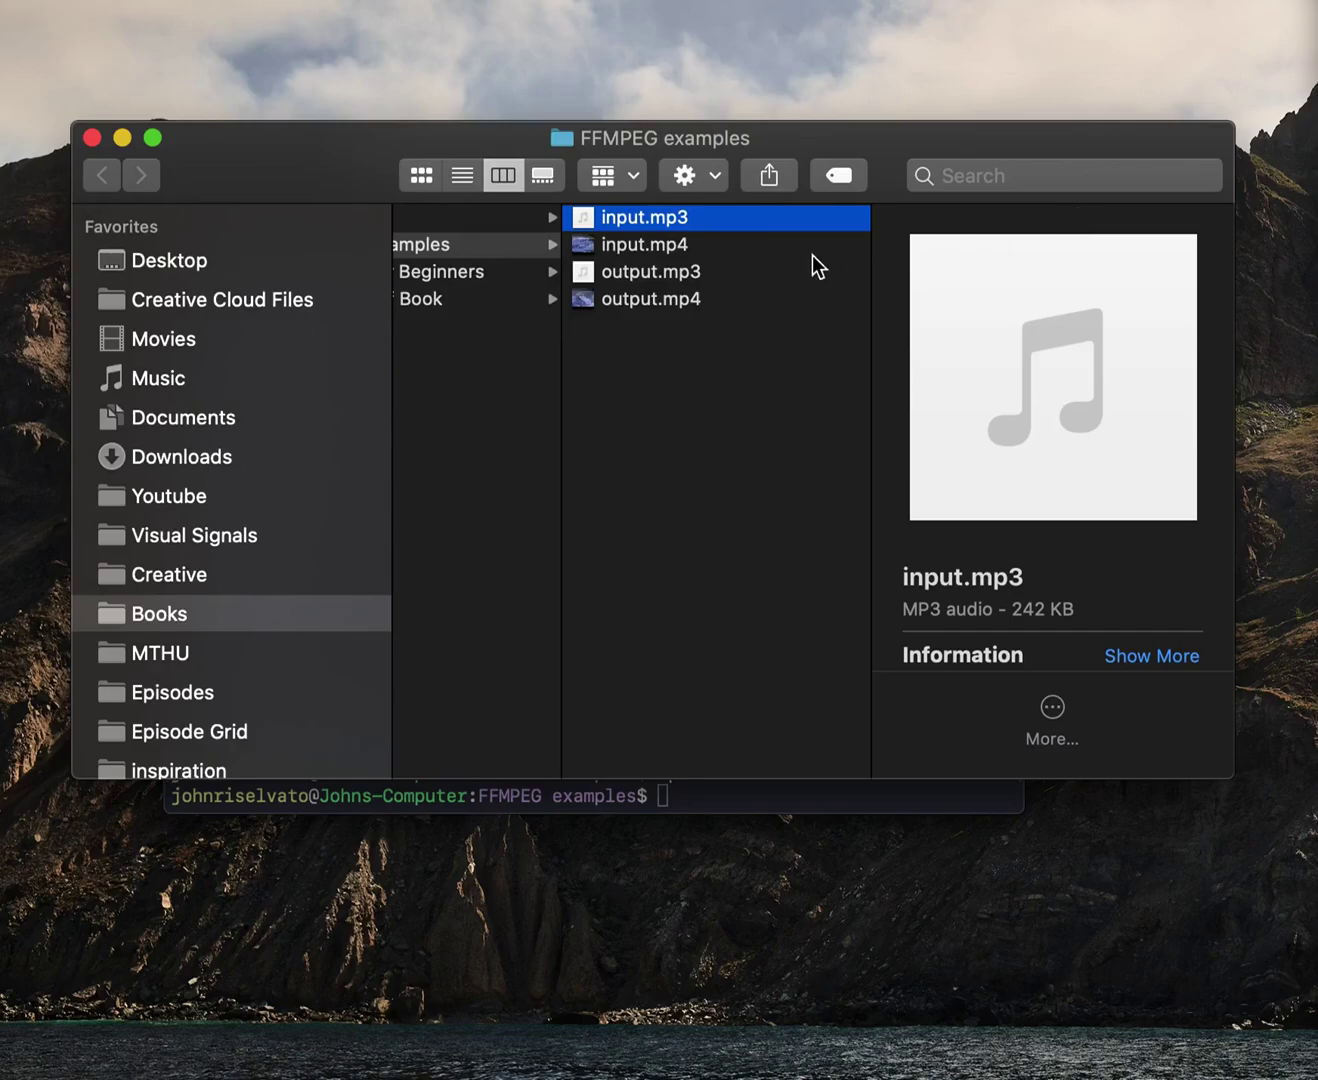
{"action": "left_click", "coordinate": [760, 272]}
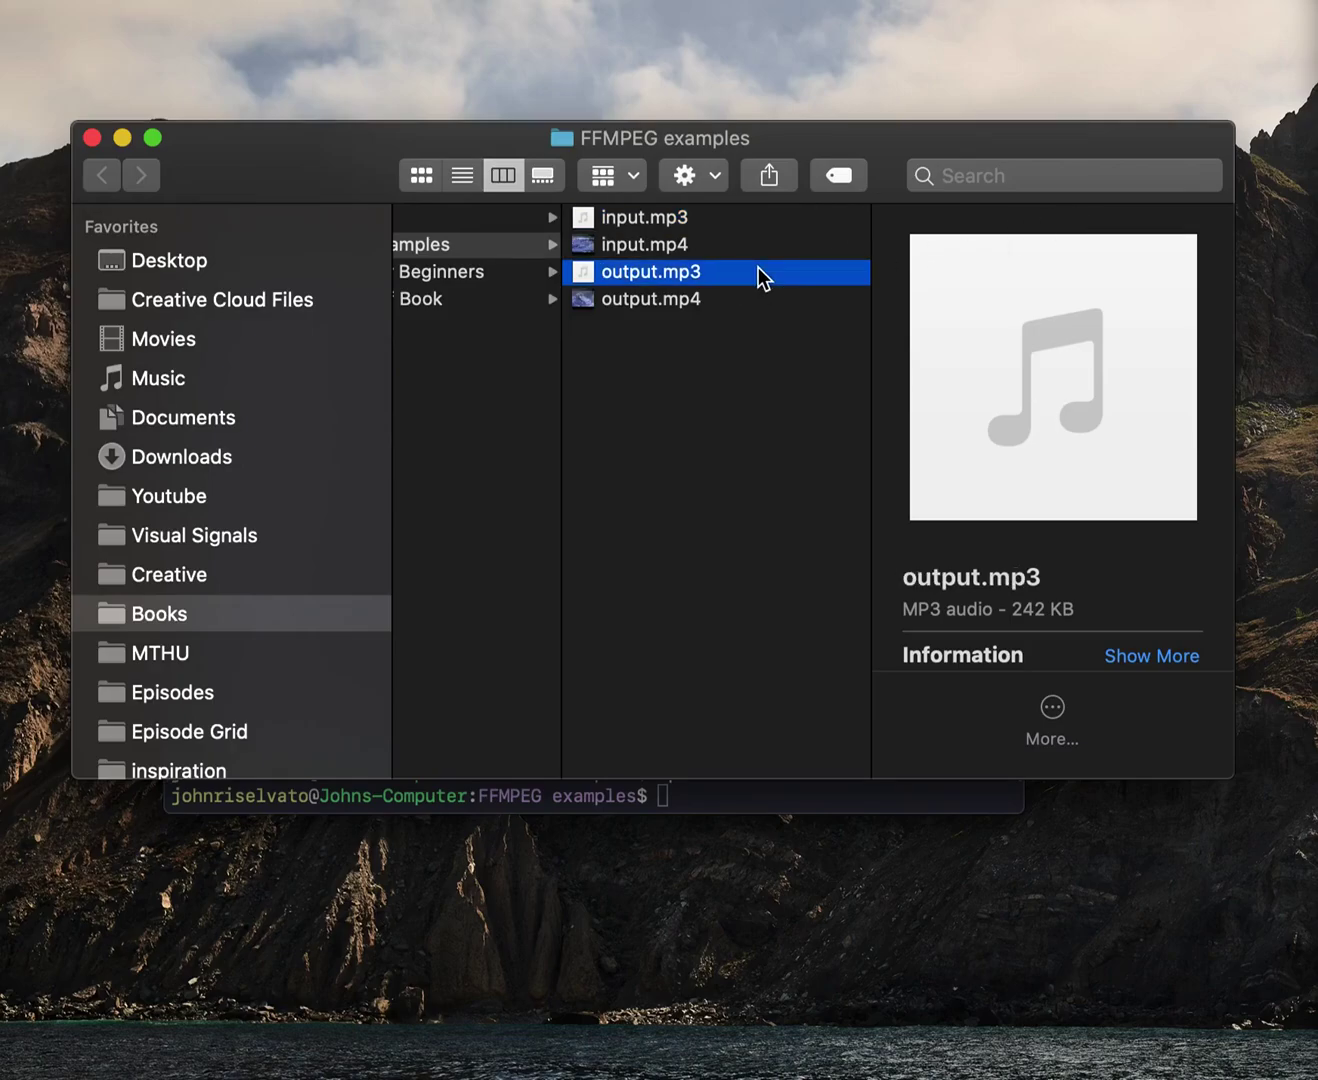
{"action": "key", "text": "space"}
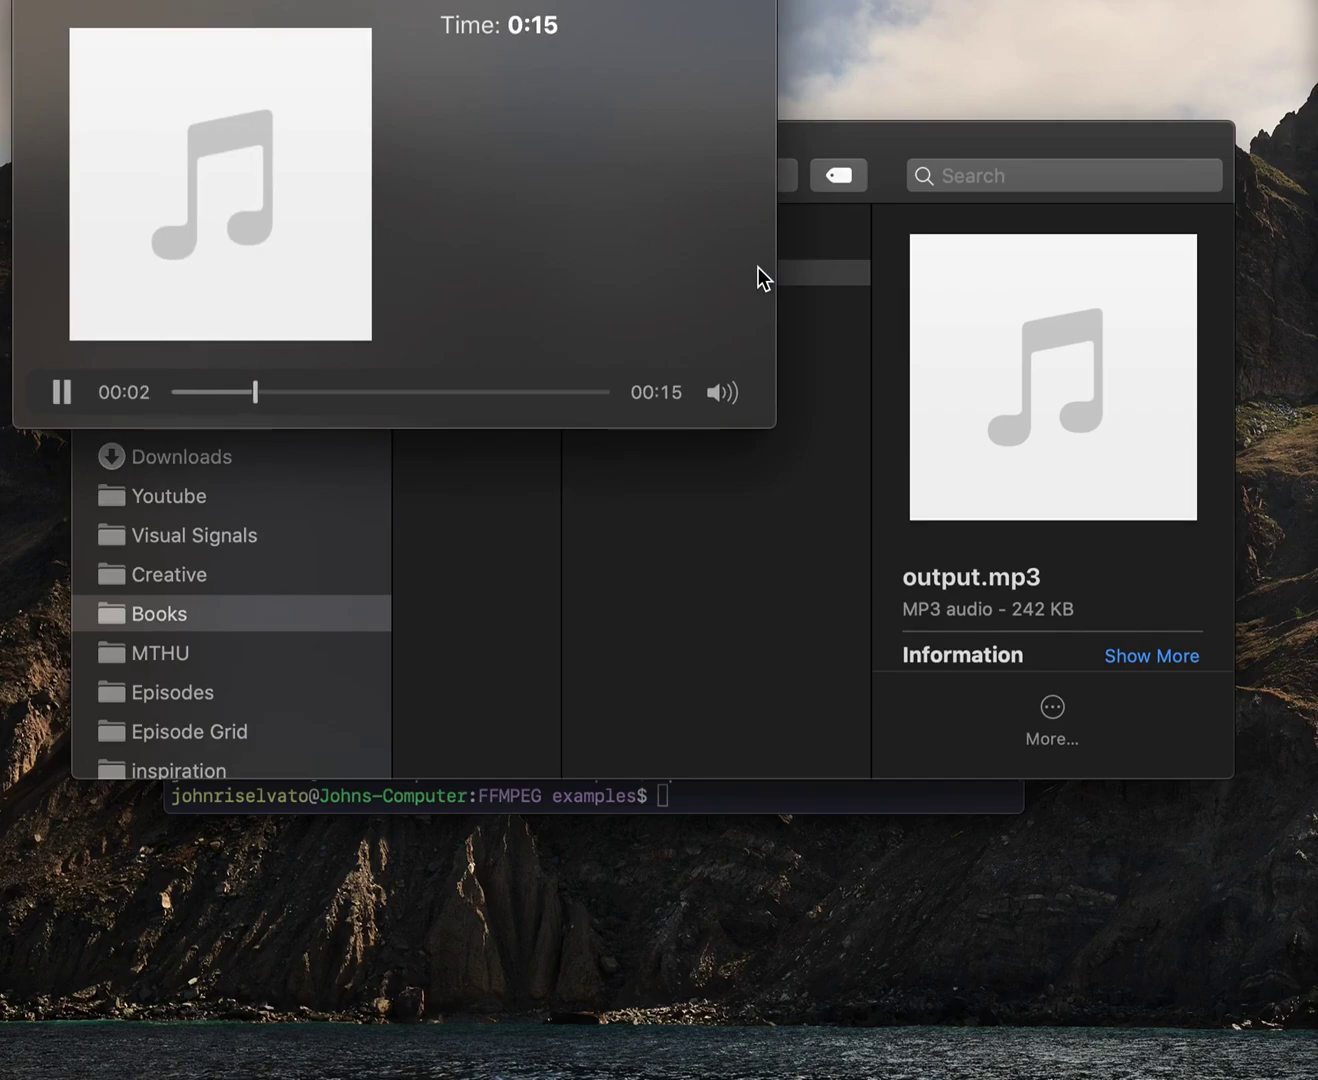
{"action": "key", "text": "space"}
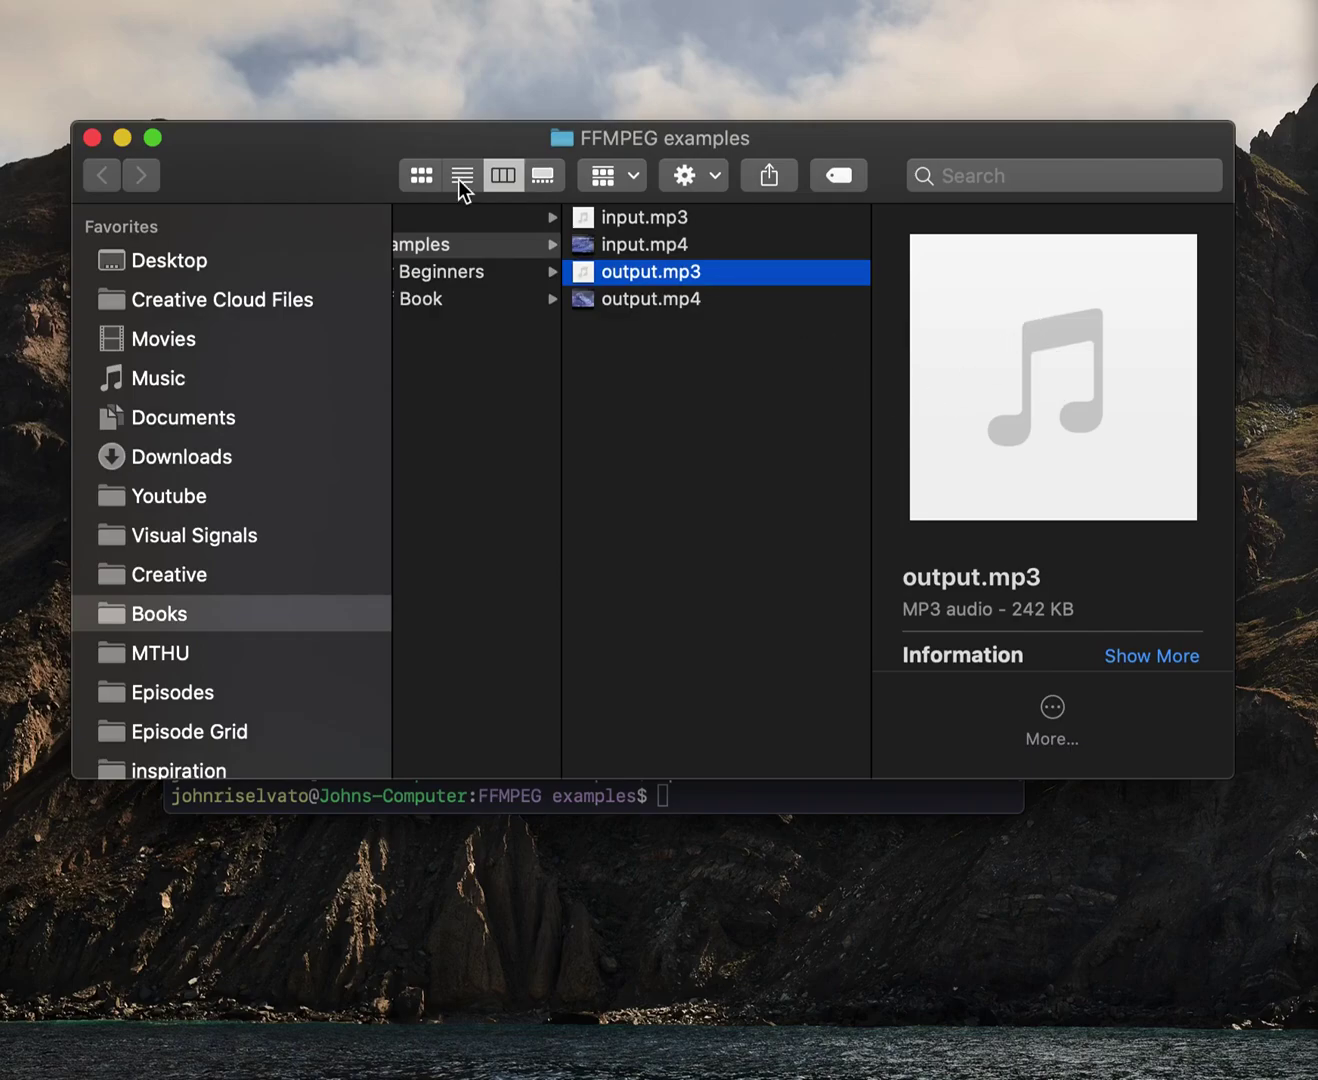
{"action": "left_click_drag", "start_coordinate": [329, 143], "coordinate": [282, 193]}
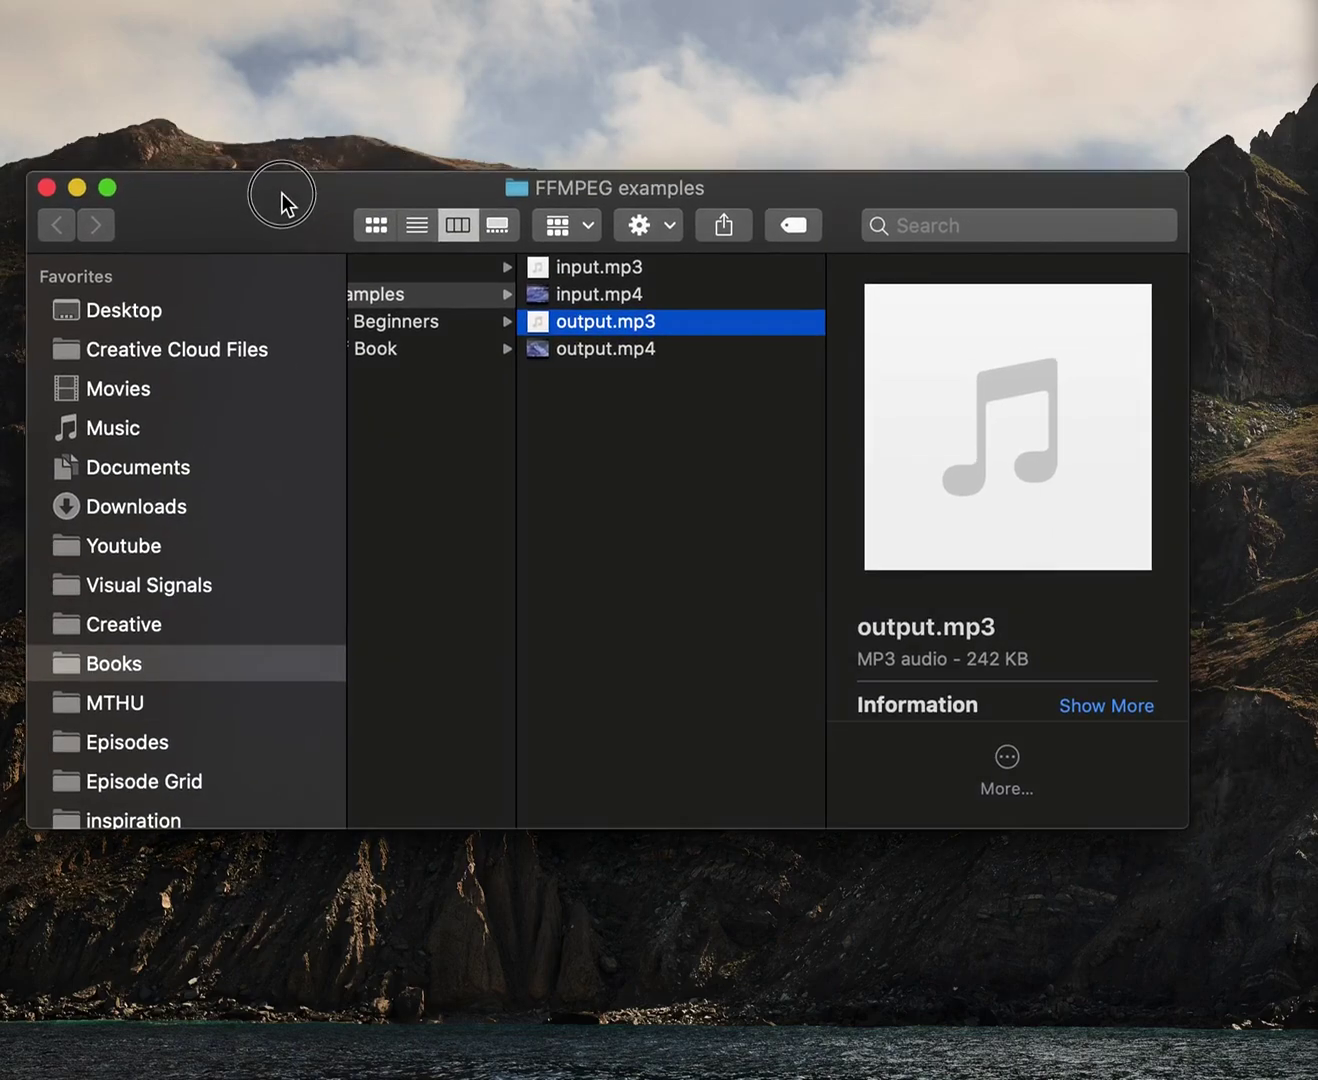